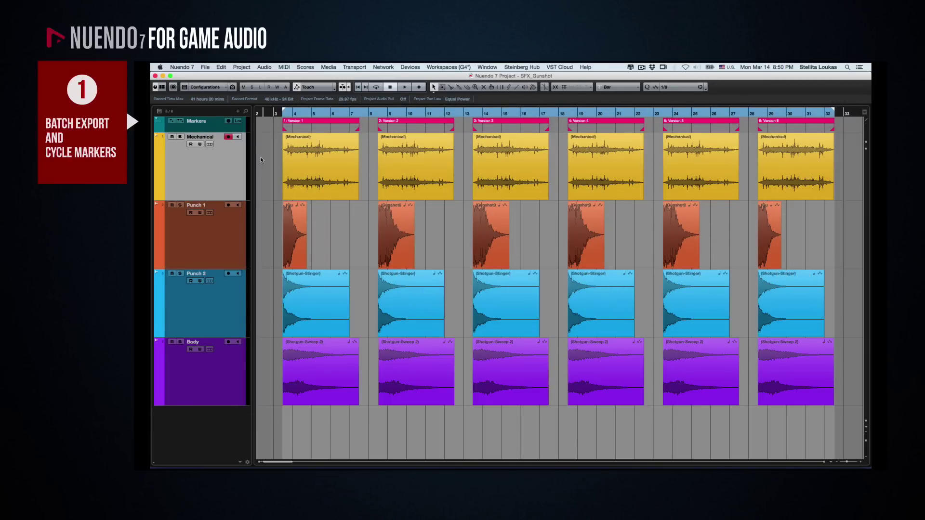
- Open the Audio Mixdown export and enable cycle-marker export for Version 1 through Version 6
click(209, 69)
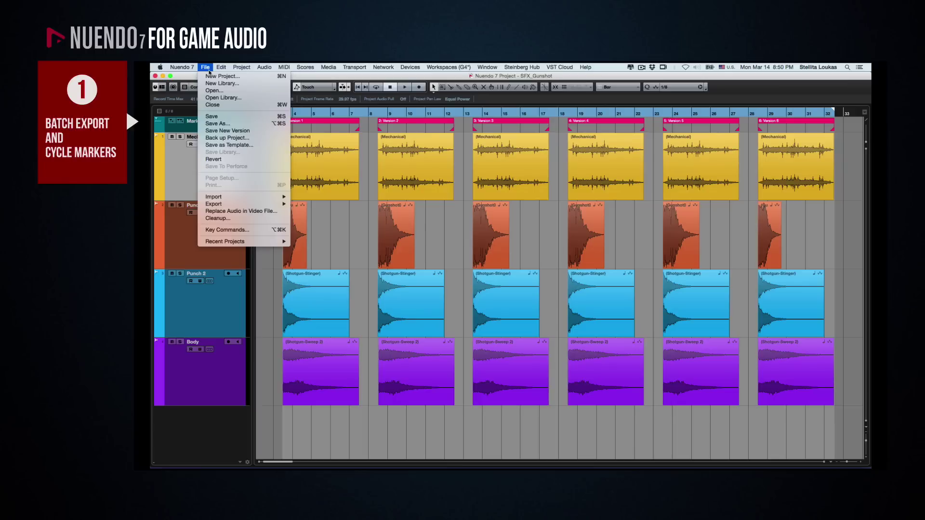
mouse_move(256, 206)
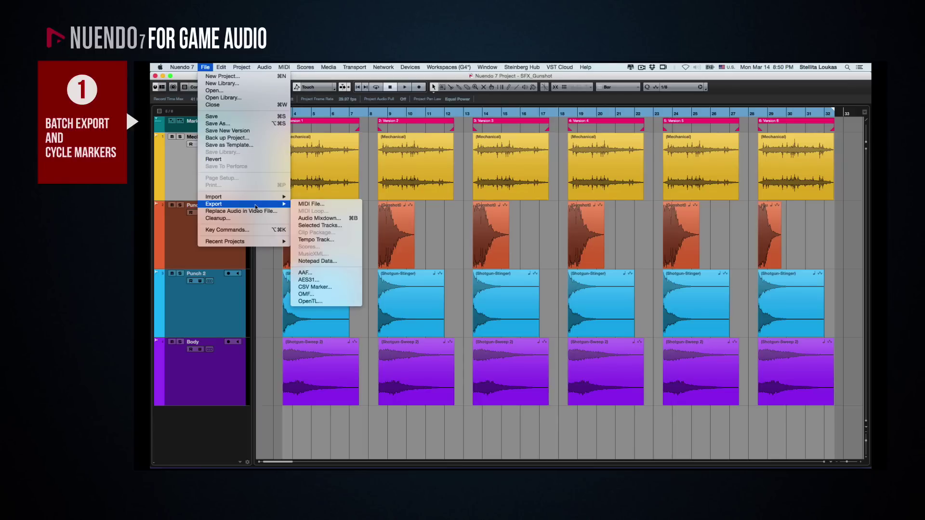
click(307, 218)
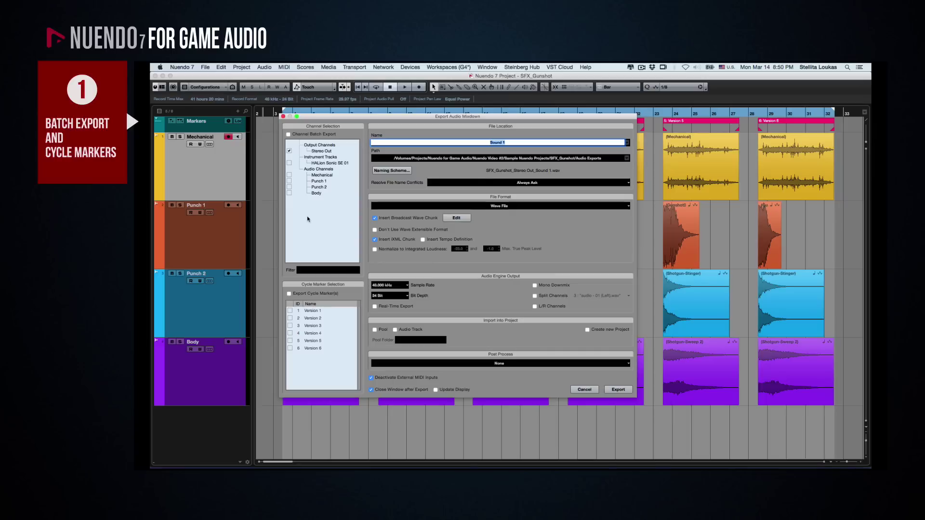
click(289, 293)
click(312, 311)
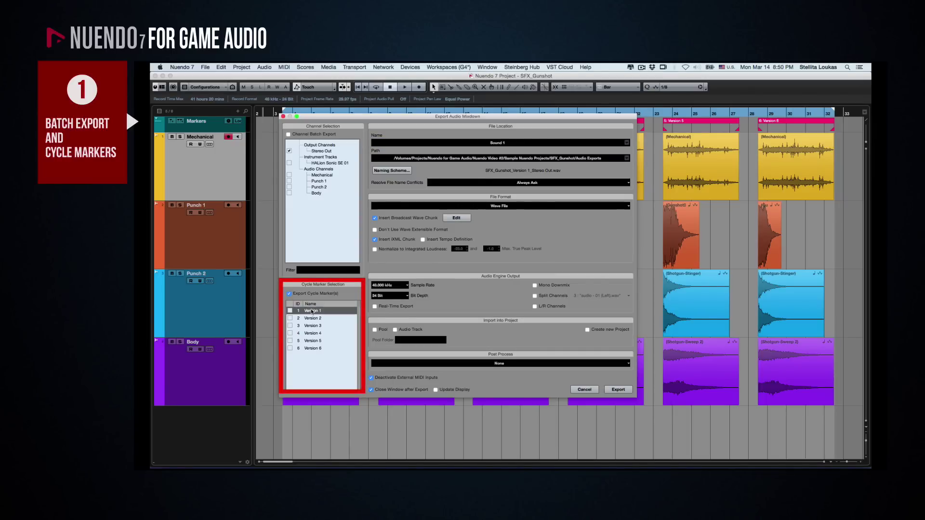
shift+click(313, 348)
click(289, 348)
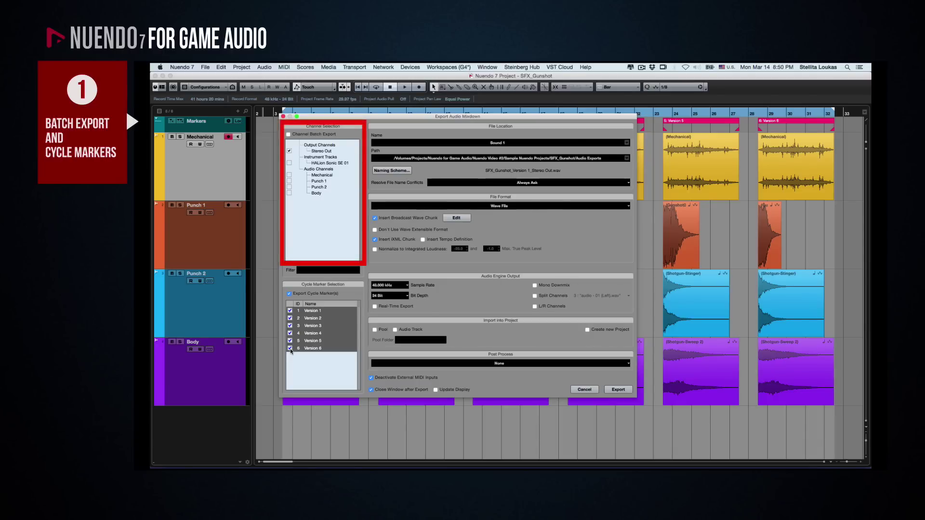
- Turn on Channel Batch Export for Mechanical, Punch 1, Punch 2 and Body, then view the naming scheme
click(288, 134)
click(322, 175)
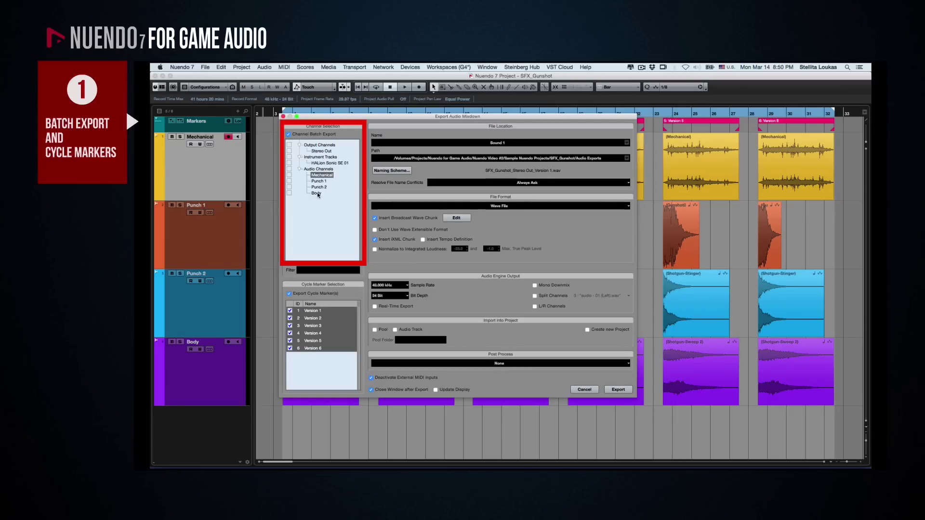
shift+click(316, 193)
click(289, 176)
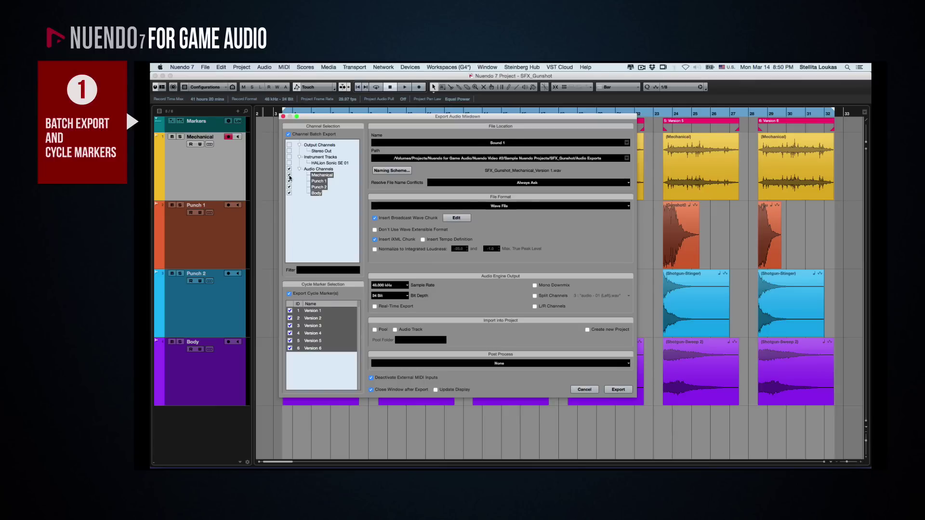
click(401, 171)
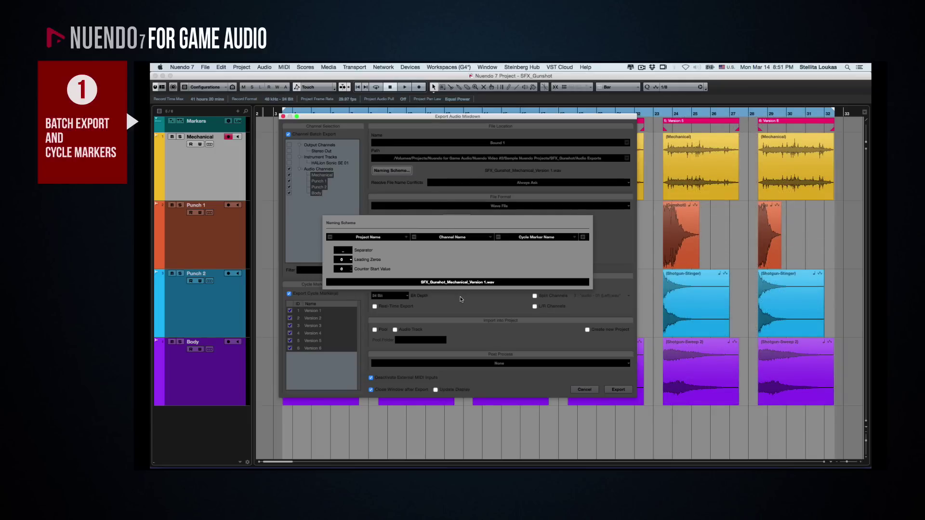
- Close the Naming Scheme settings
click(460, 295)
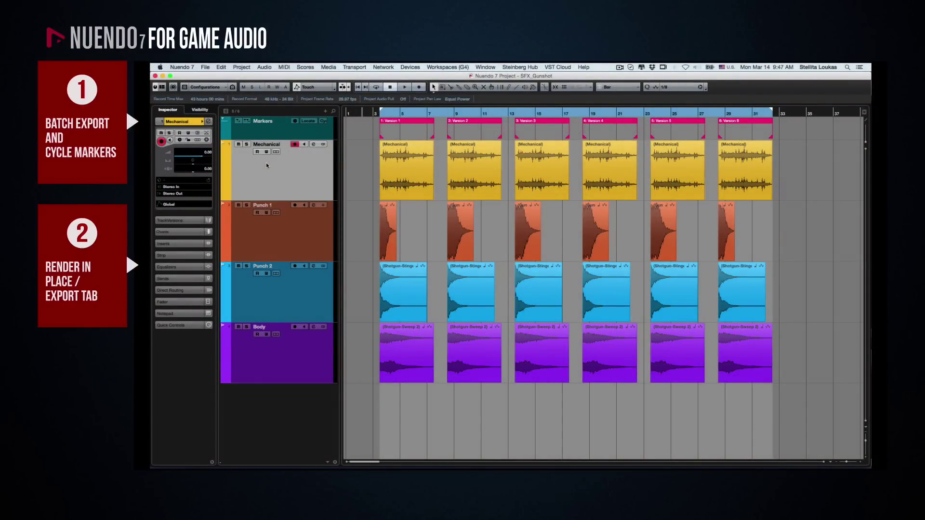
- Select a staggered event on Mechanical, Punch 1, Punch 2 and Body, then open Render in Place settings
click(406, 171)
shift+click(455, 233)
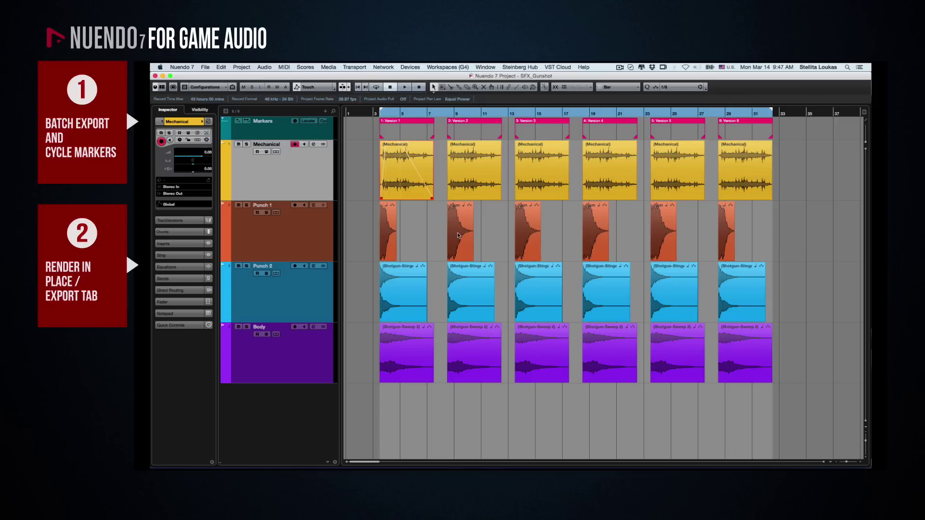
shift+click(539, 288)
shift+click(600, 342)
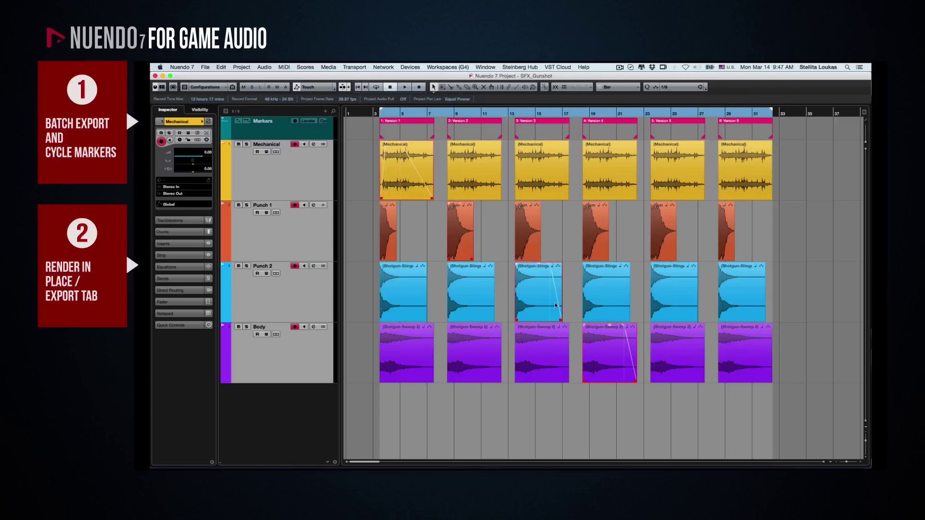
click(222, 67)
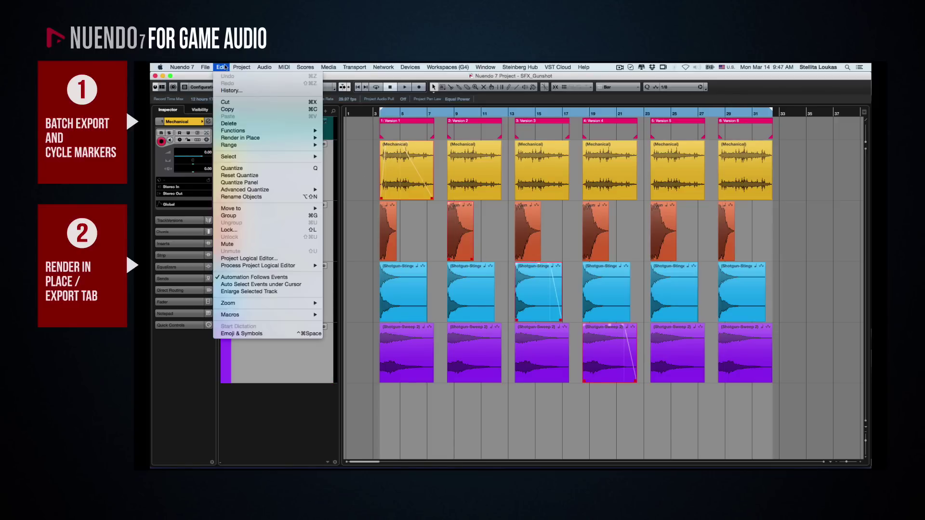
mouse_move(264, 138)
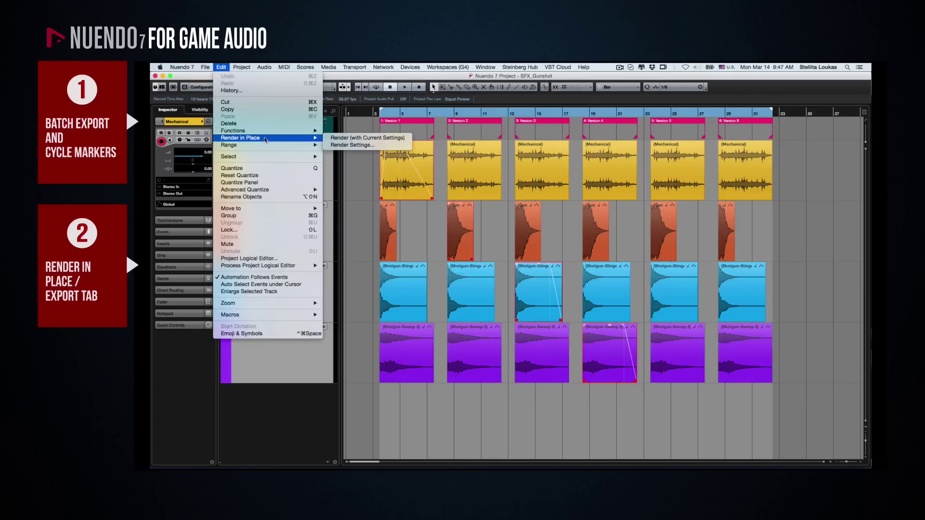
click(346, 146)
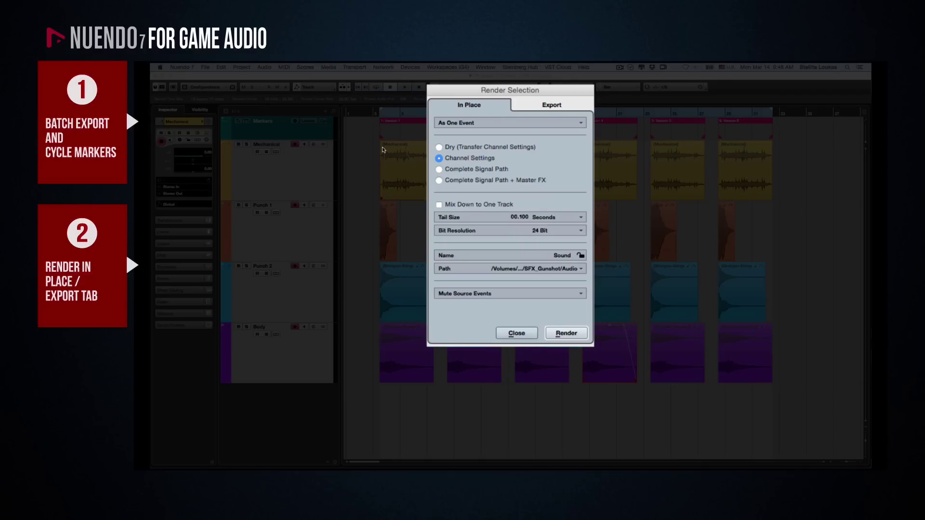
- On the Export tab, keep rendering As Separate Events and check the rendered-file naming scheme
click(534, 106)
click(550, 123)
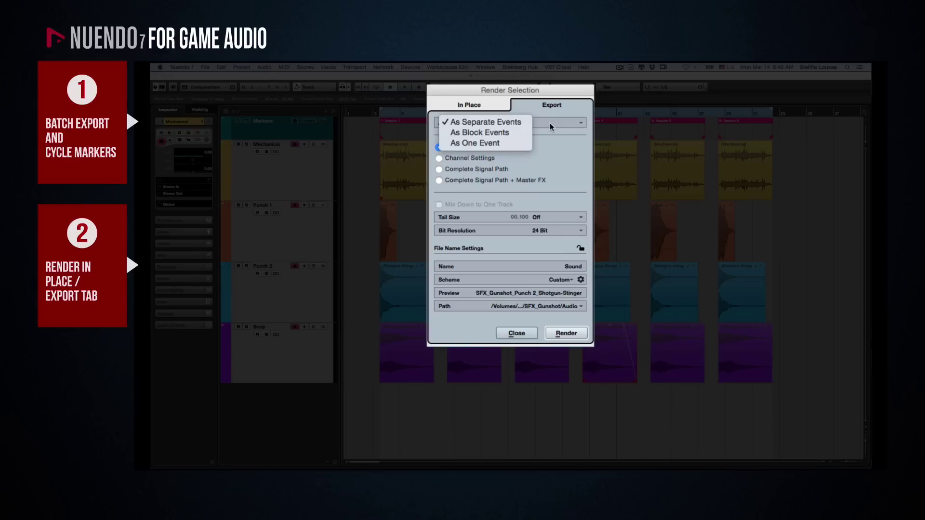
click(527, 124)
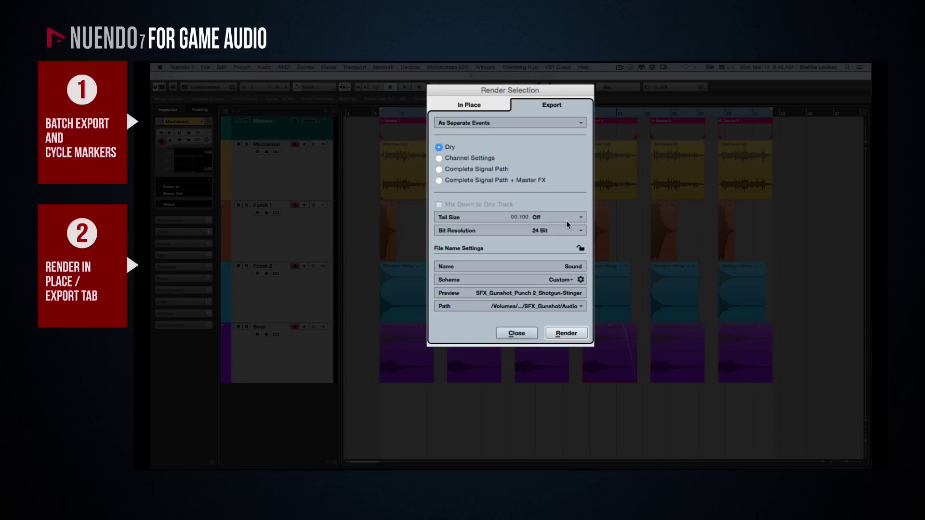
click(581, 280)
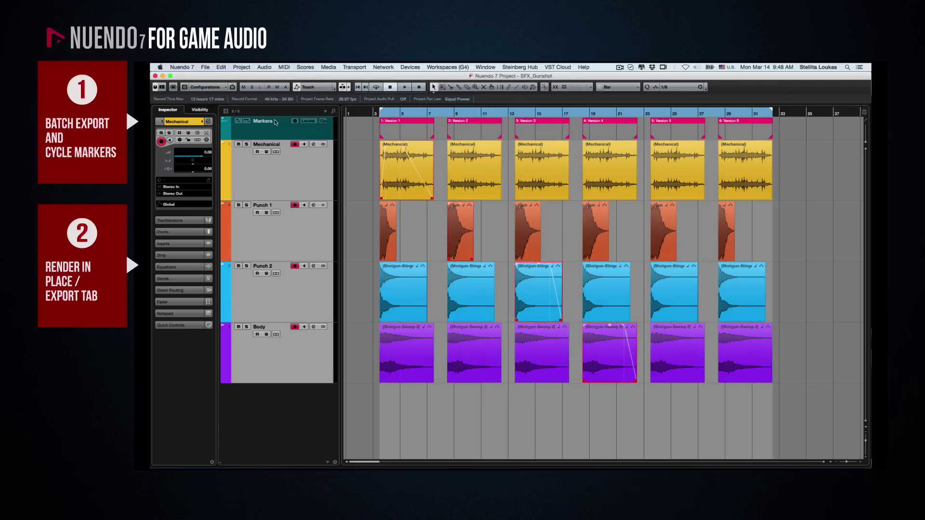
click(221, 67)
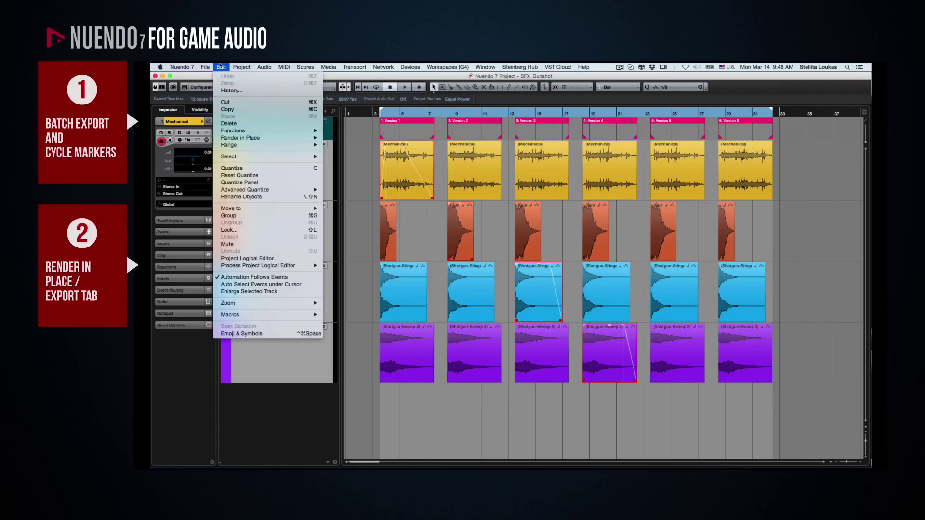
mouse_move(254, 137)
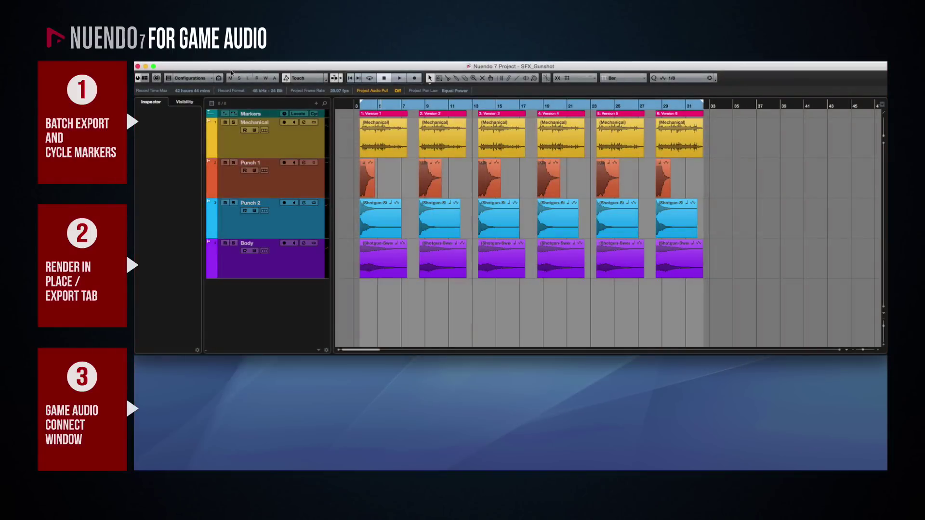
- Open Game Audio Connect and confirm its metadata setting as Embedded in audio file
click(231, 61)
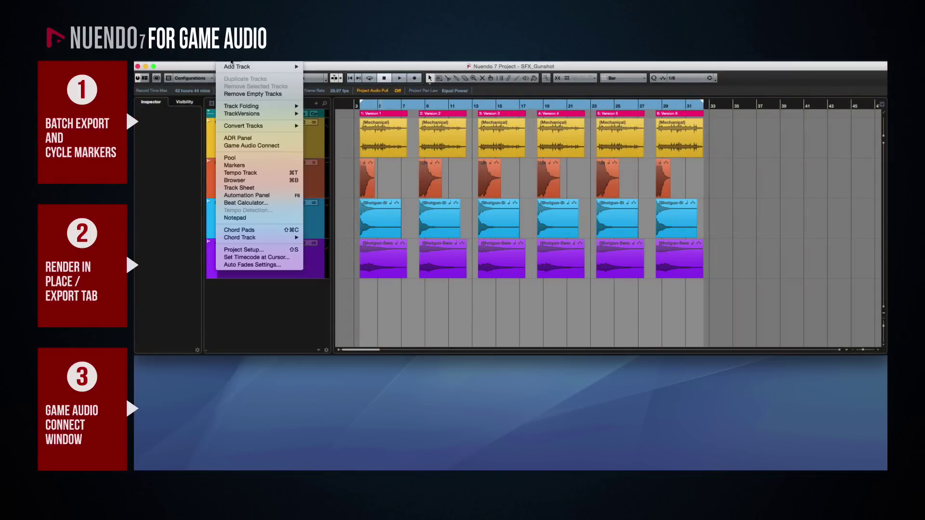
click(246, 151)
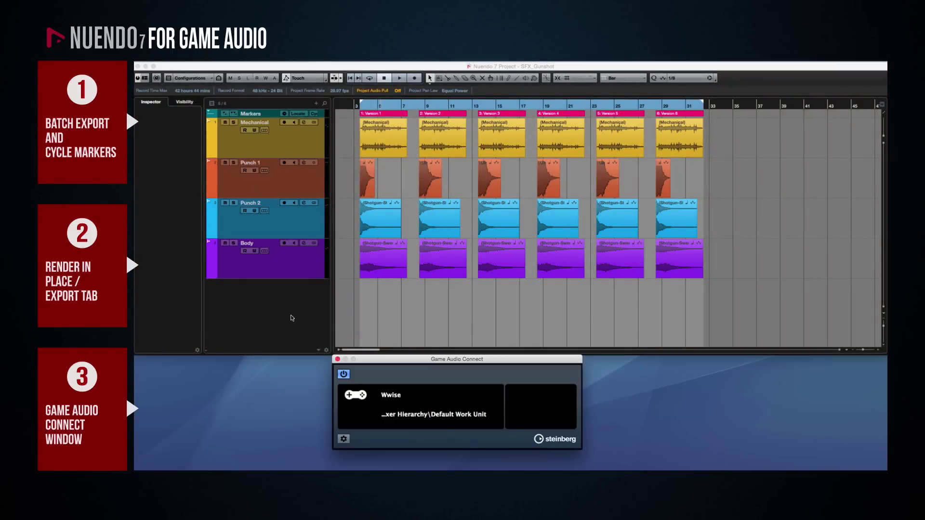
click(343, 439)
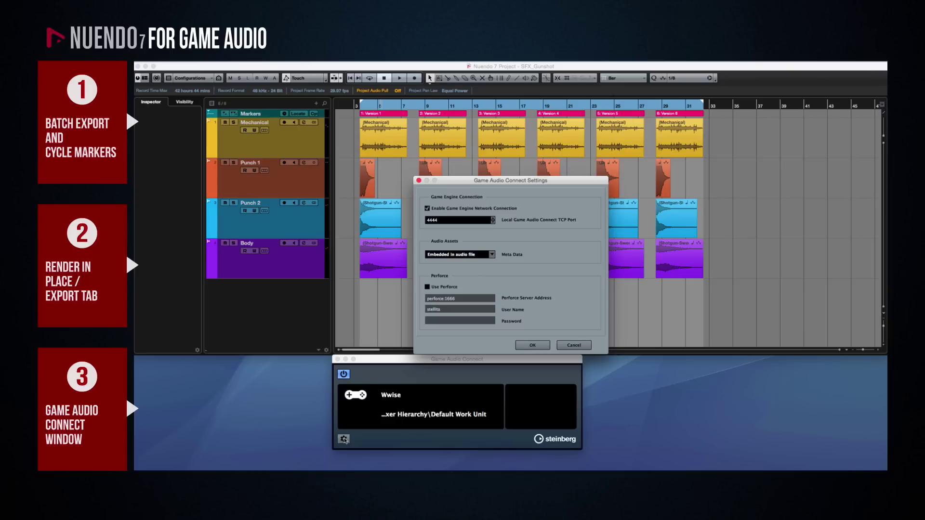
click(492, 255)
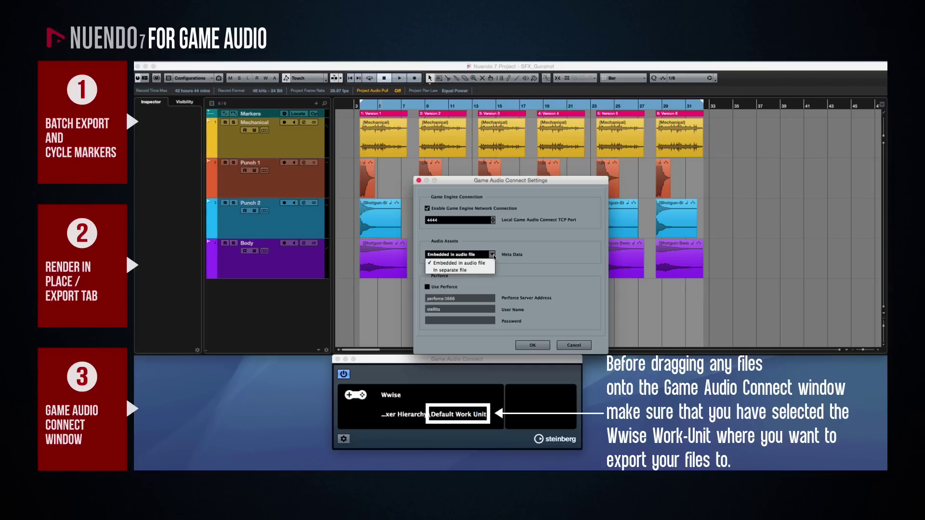
click(490, 263)
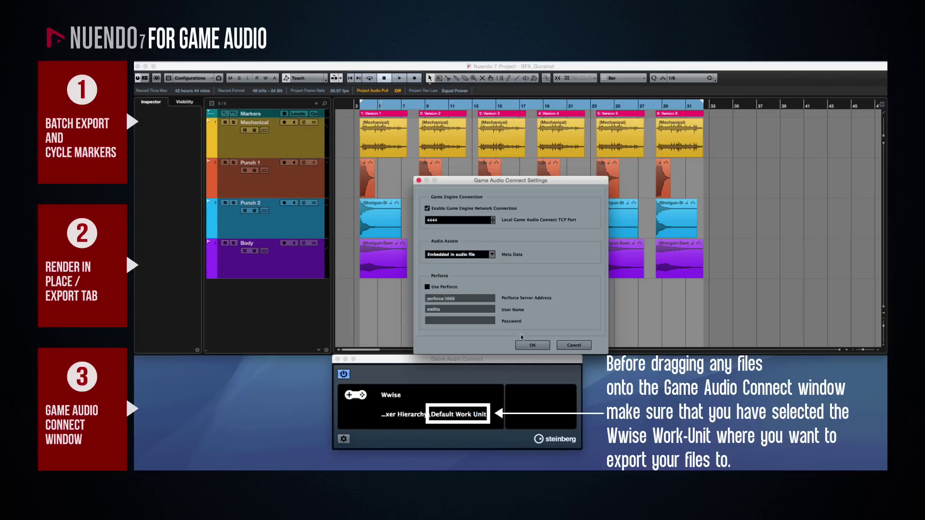
click(531, 346)
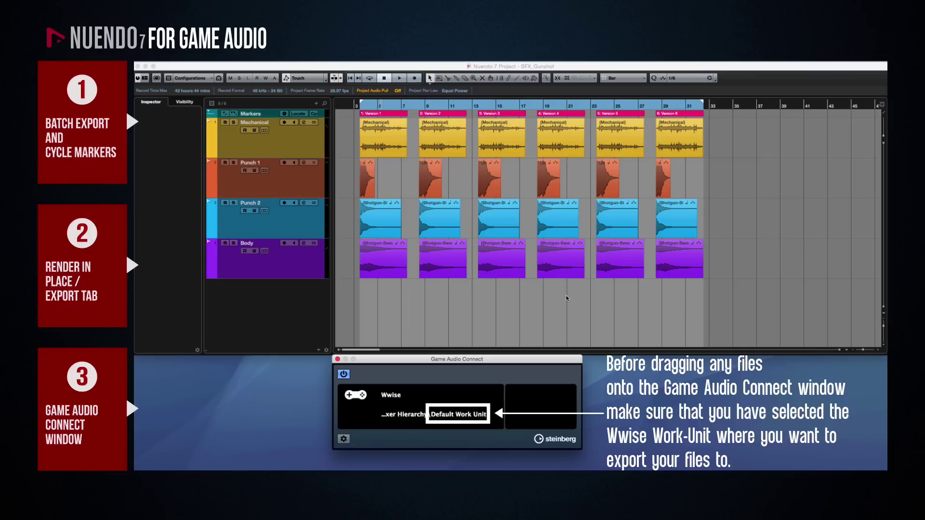
- Marquee-select the first four Punch 2 and Body events and activate the Game Audio Connect window
drag(567, 298, 388, 223)
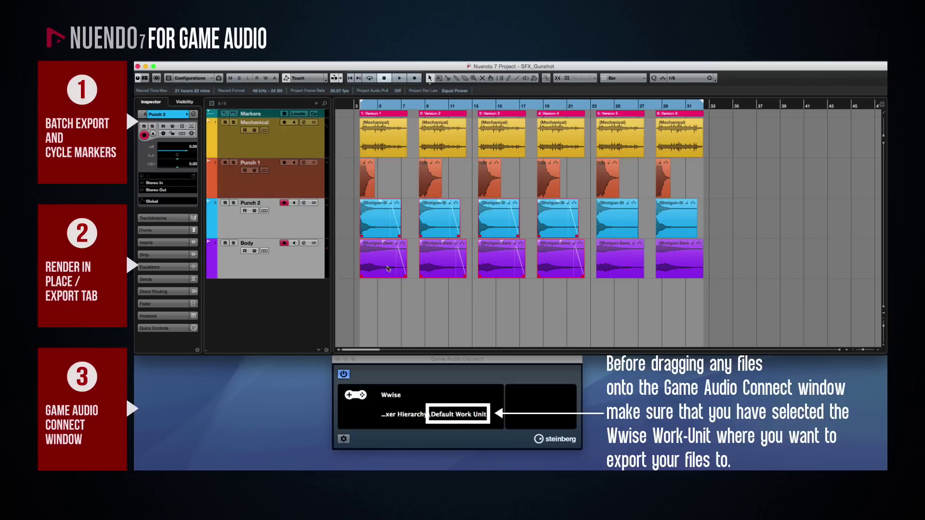
click(392, 413)
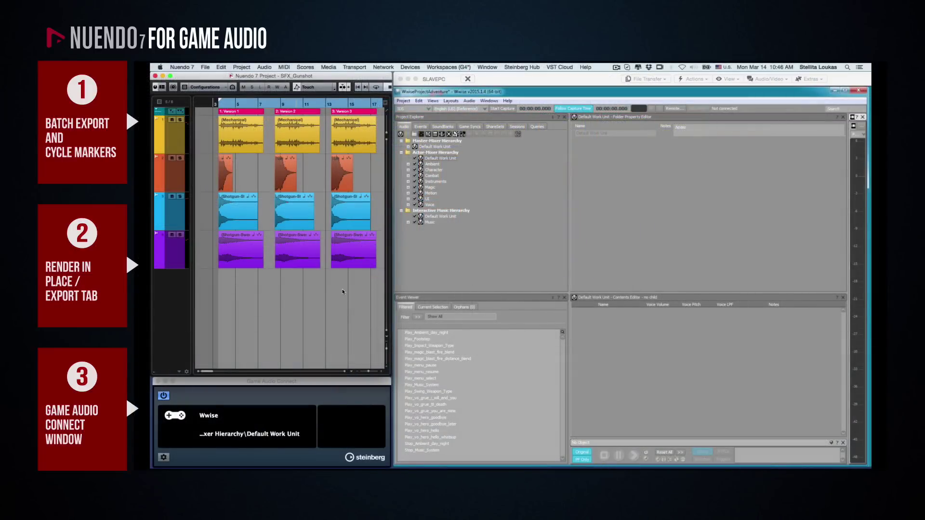
- Select the three purple Body track clips
drag(342, 292, 245, 417)
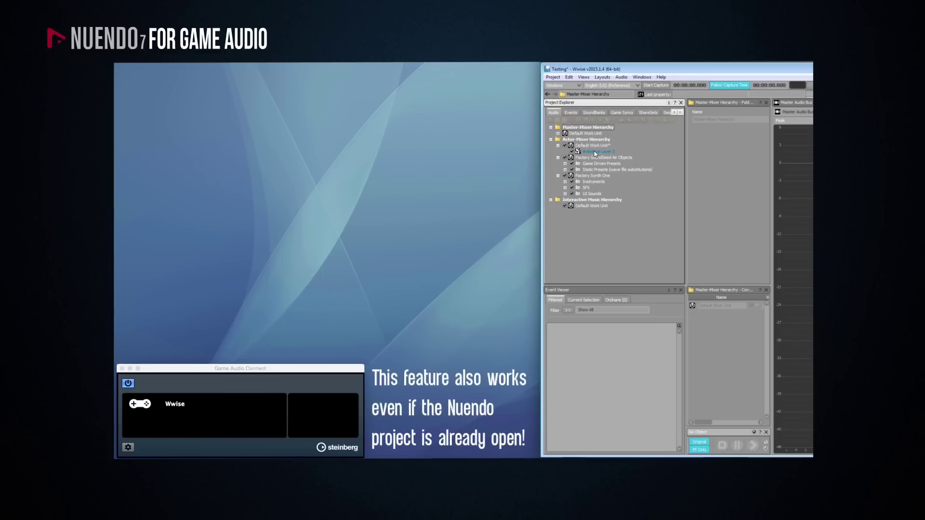
- Send Ambience Layer 5 to Nuendo with Edit in Nuendo, then bring up SFX_Gunshot_Body_Version 4's options
click(596, 152)
right_click(596, 153)
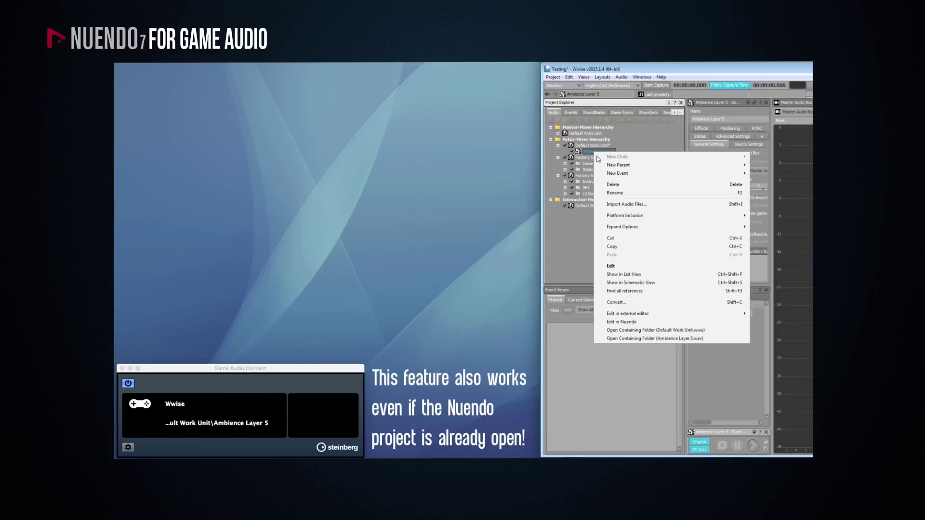
click(625, 322)
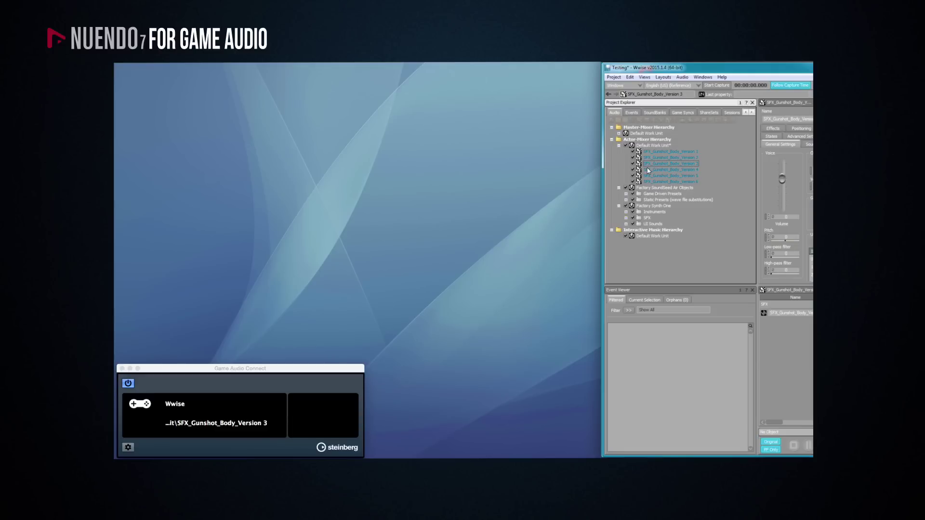
right_click(646, 168)
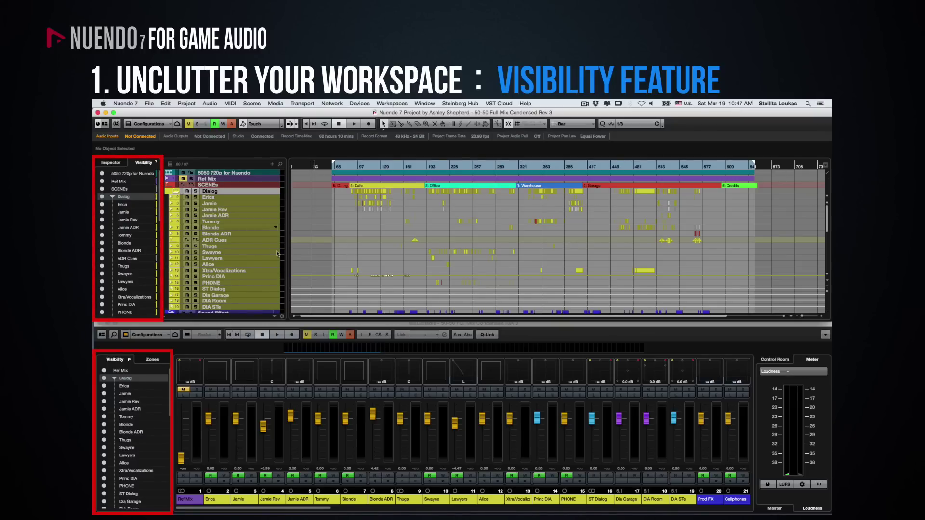
- Hide the Jamie ADR and Tommy tracks and adjust the track-type filter
click(102, 228)
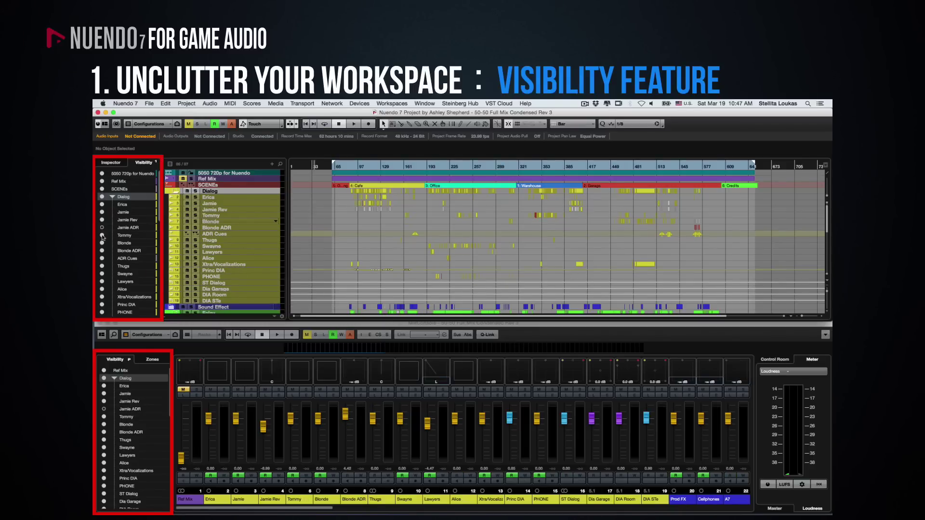
click(102, 235)
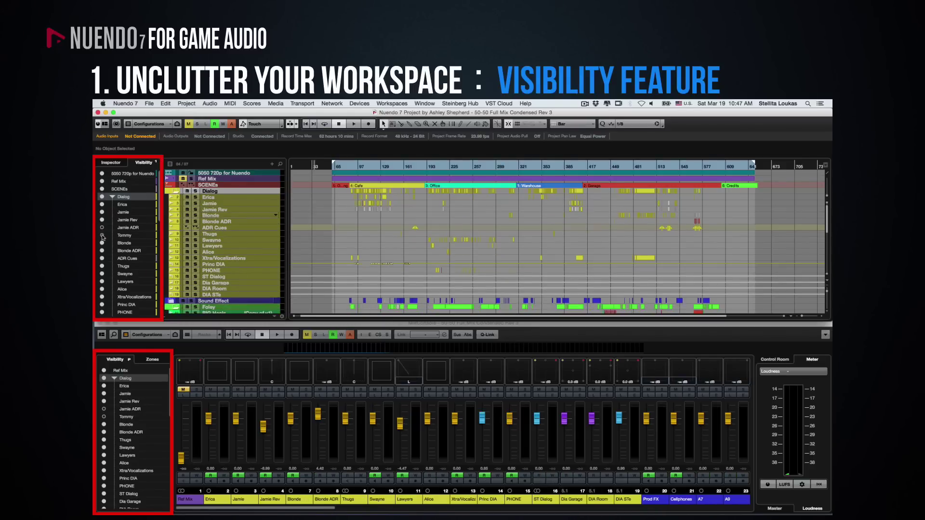
click(170, 164)
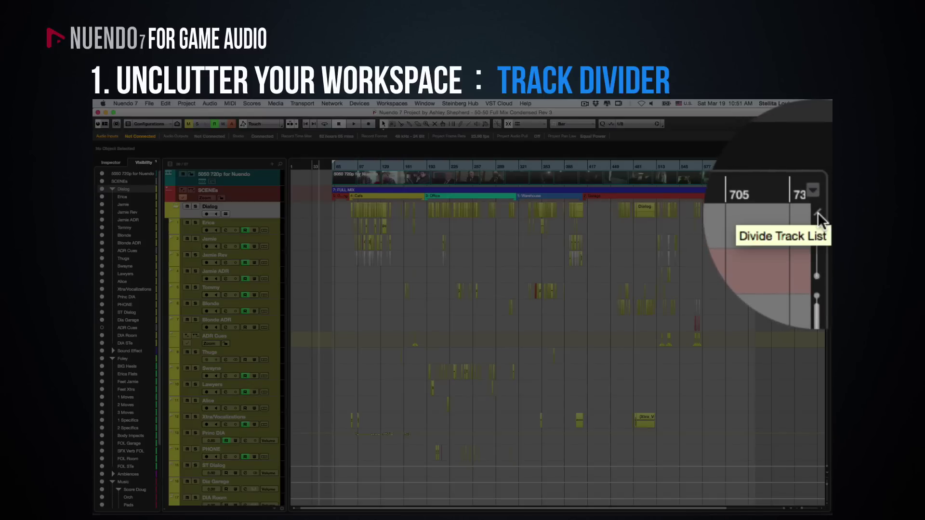
- Divide the track list, enlarge the top zone to show Ref Mix, and pin the Dialog folder above
click(817, 212)
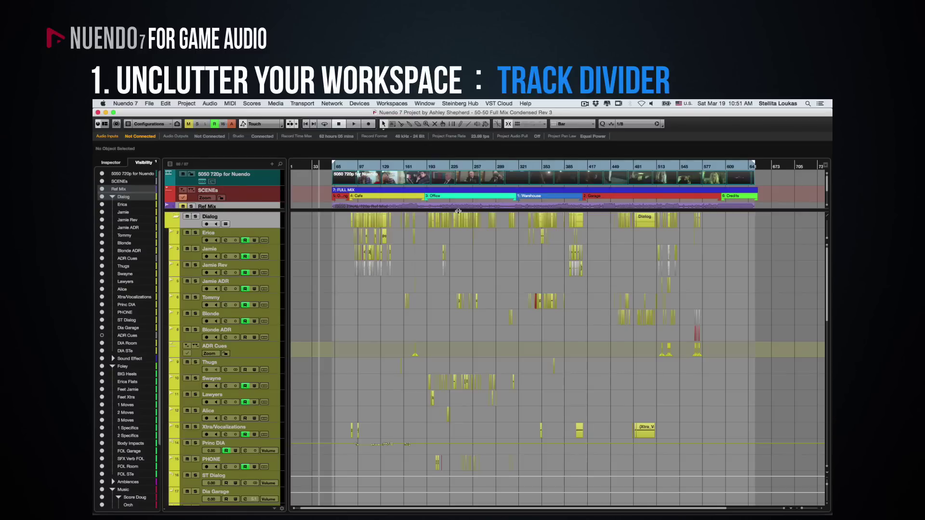
drag(268, 212, 264, 238)
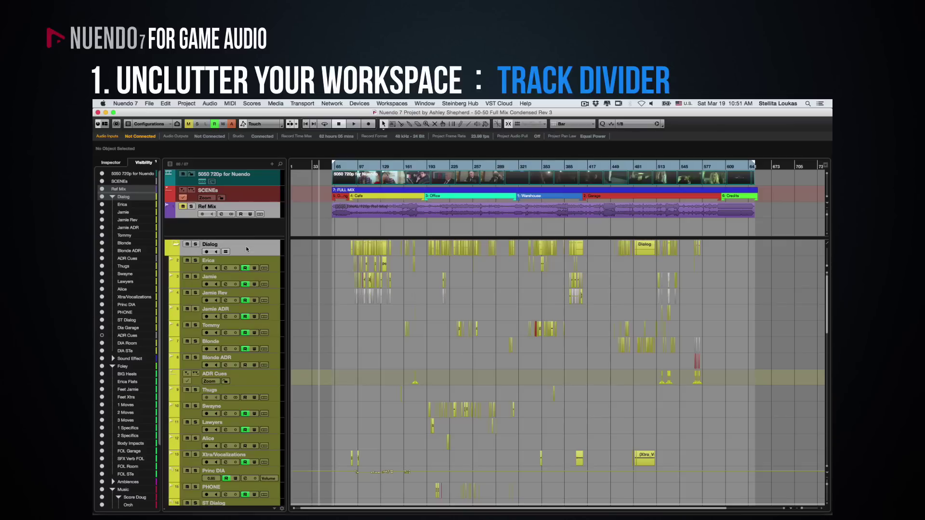
drag(247, 249, 247, 232)
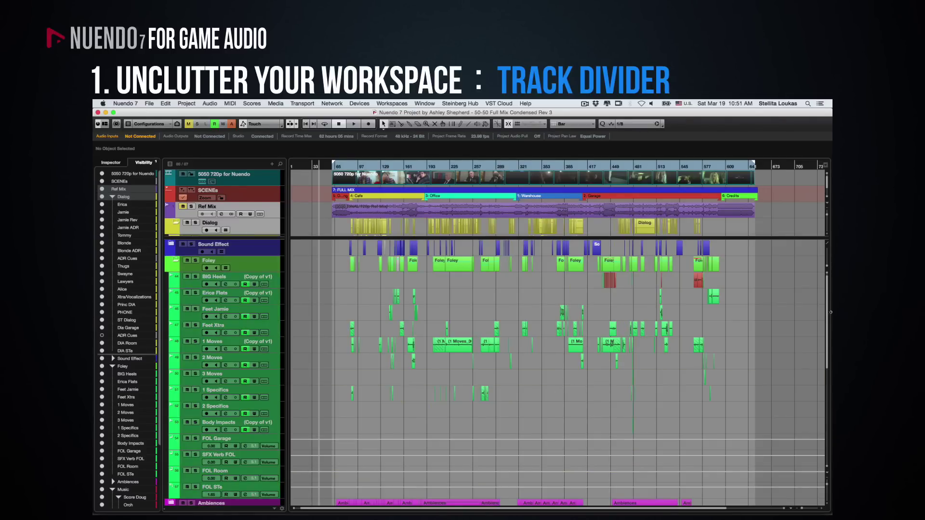
drag(826, 315, 820, 340)
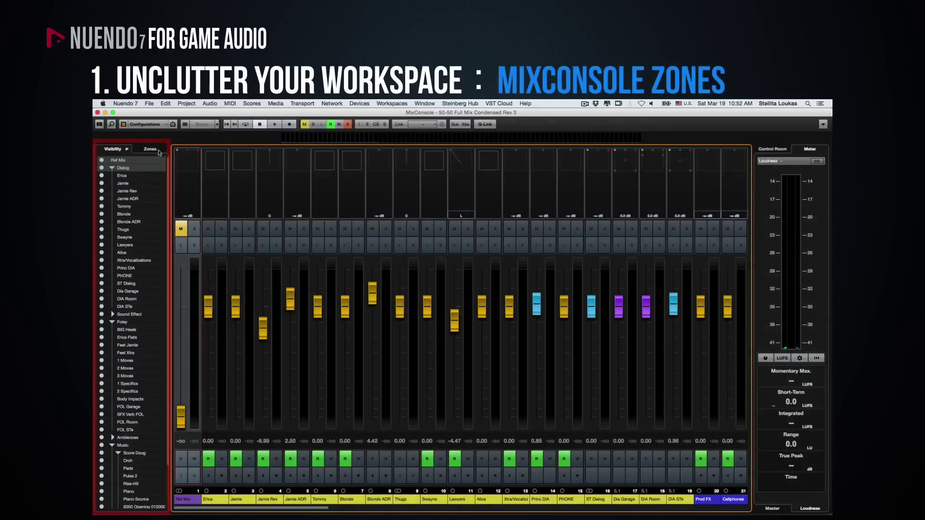
- In the MixConsole Zones view, pin Ref Mix to the left zone and SFX Verb FOL to the right zone
click(150, 149)
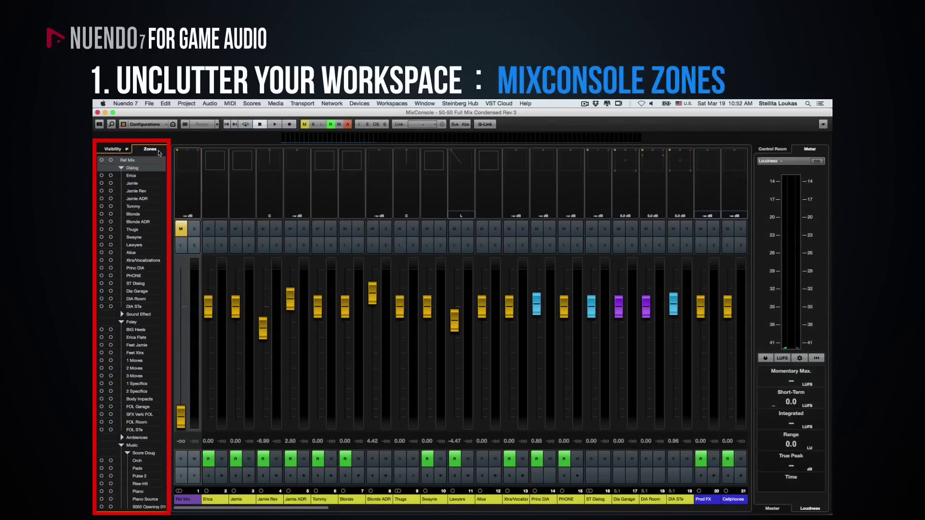
click(101, 160)
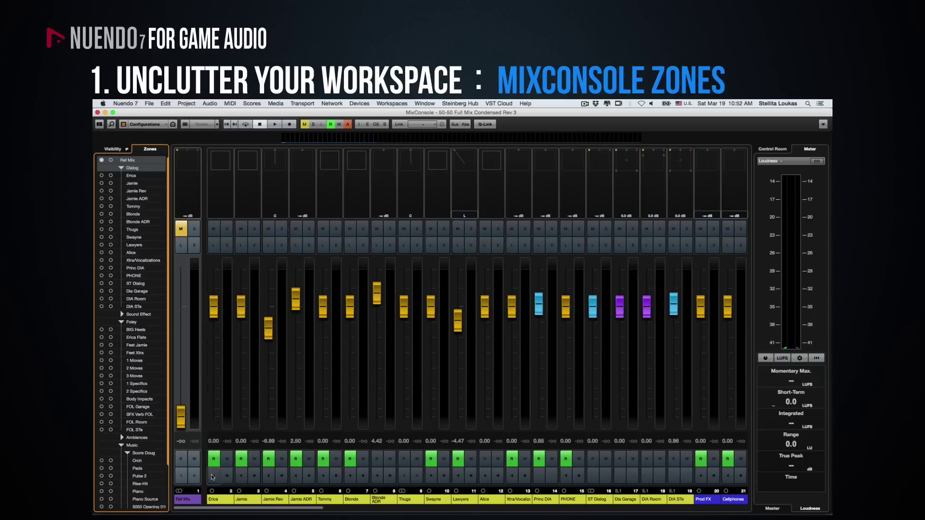
drag(210, 508, 247, 510)
scroll(203, 432, right, 10)
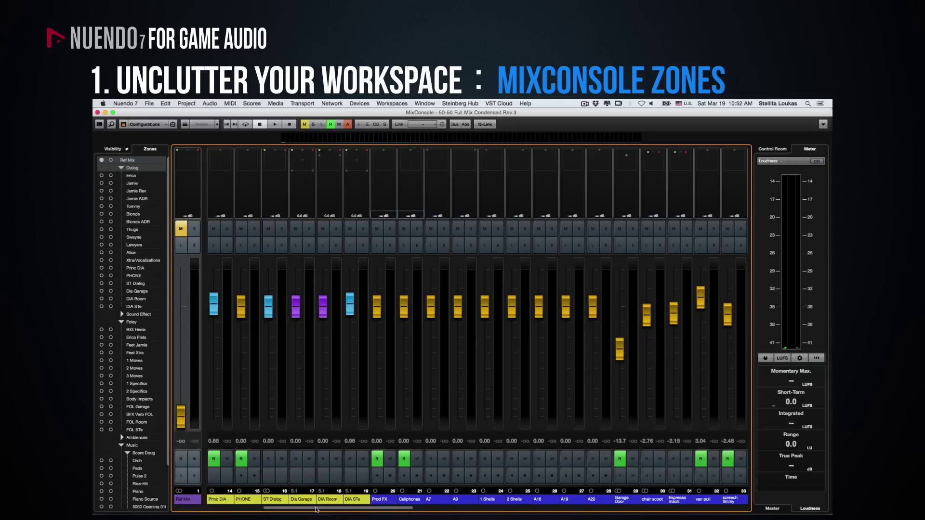
click(110, 415)
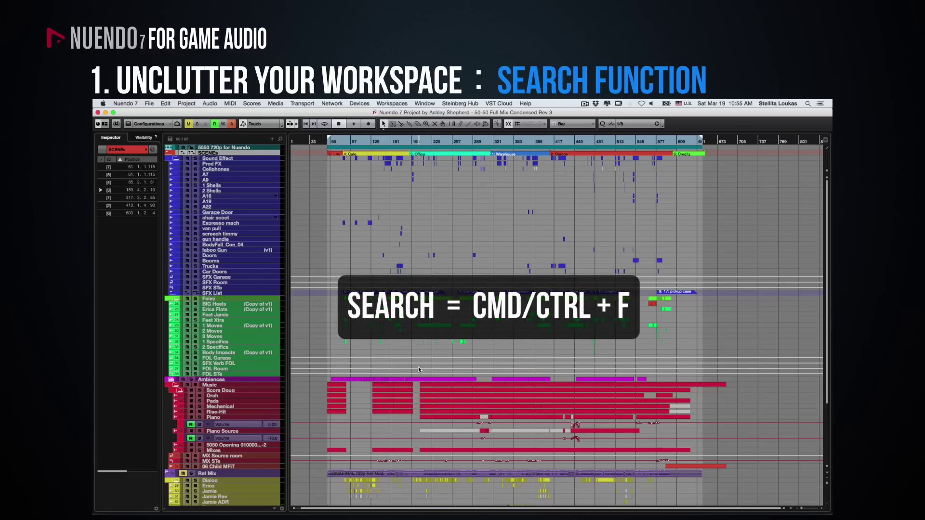
- Search the tracks for 'Mechanica' and jump to the Mechanical track in Score Doug
key(super+f)
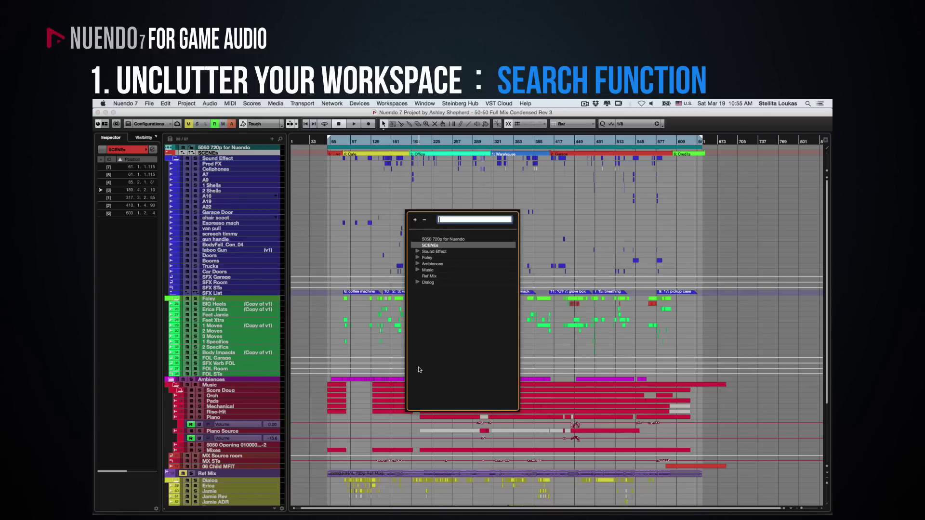
text(Mechanical)
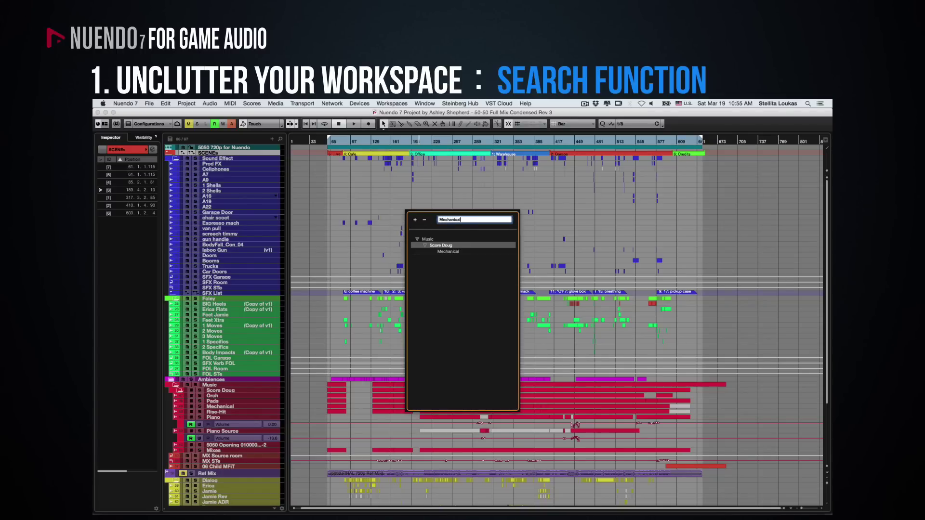
click(450, 251)
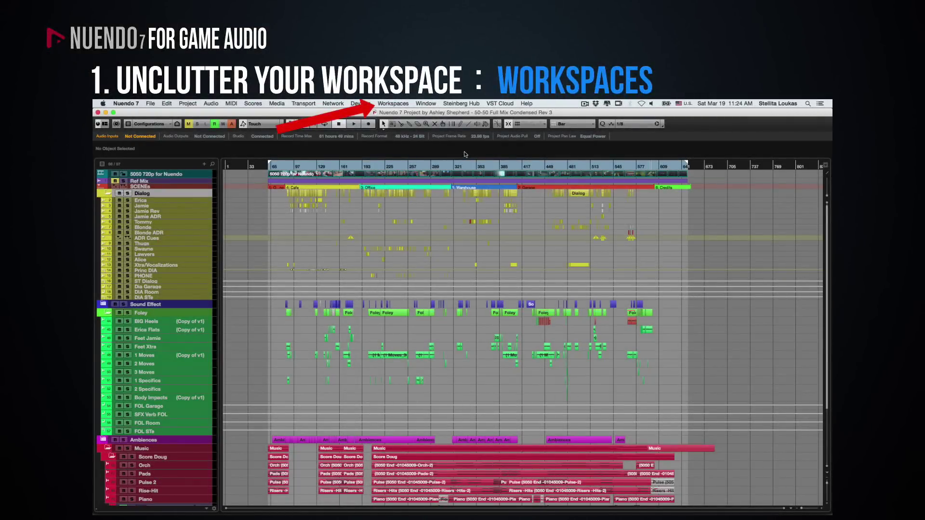
- Open the Workspaces Organizer from the Workspaces menu
click(396, 105)
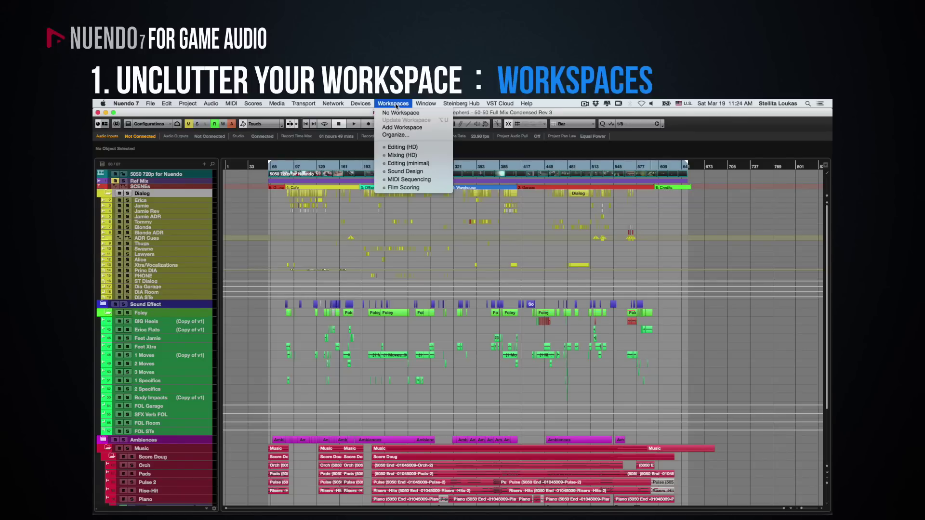
click(400, 135)
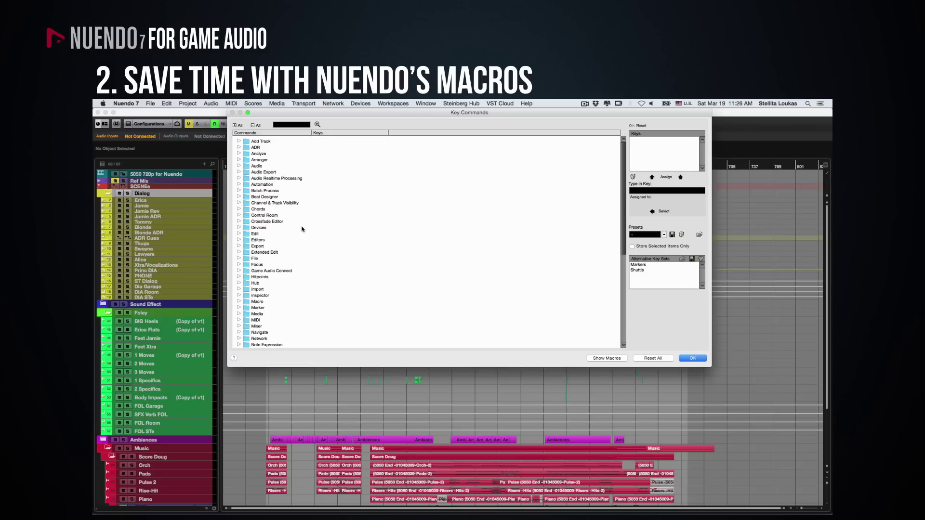
- In Key Commands, create a new macro named 'My New Macro'
click(614, 360)
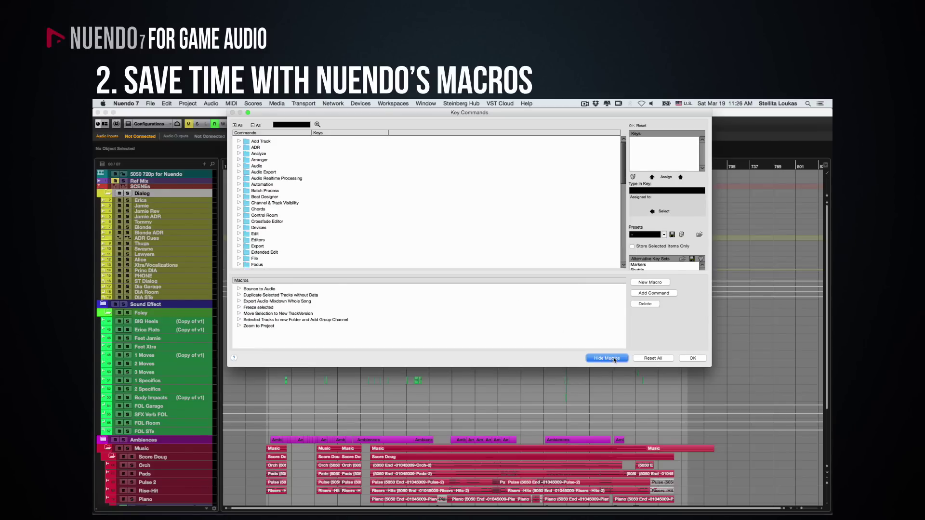
click(661, 282)
text(My New Macro)
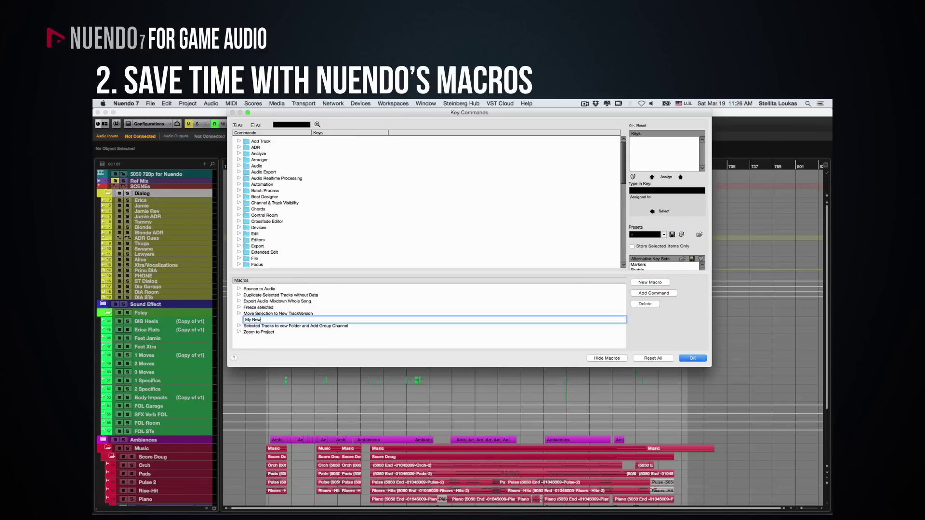
key(Return)
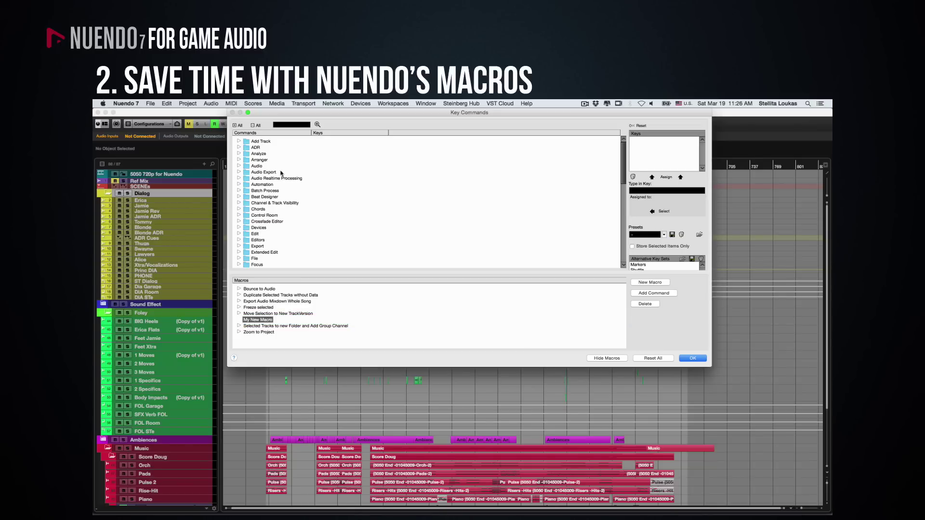
- Add Apply Standard Fade In and Convert Tracks: Mono to Multi-Channel to the macro
click(239, 166)
click(283, 178)
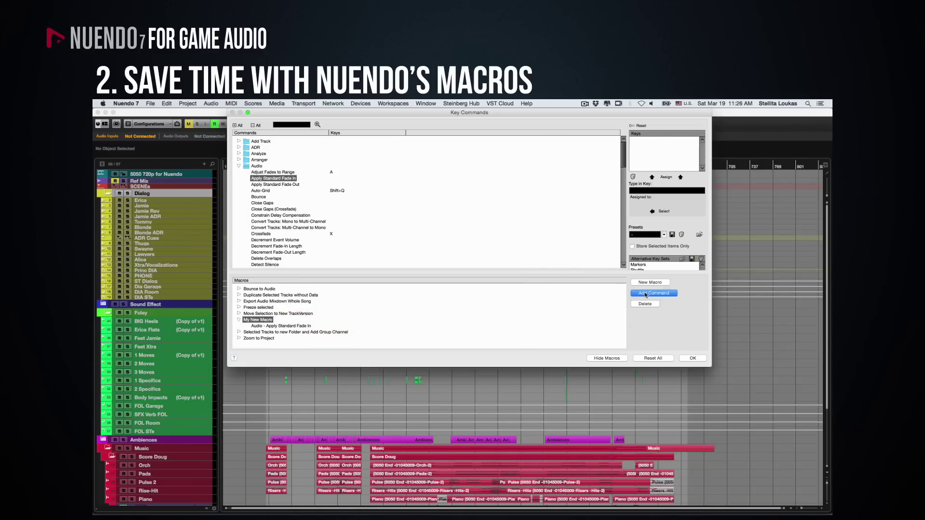
click(654, 292)
click(288, 221)
click(657, 294)
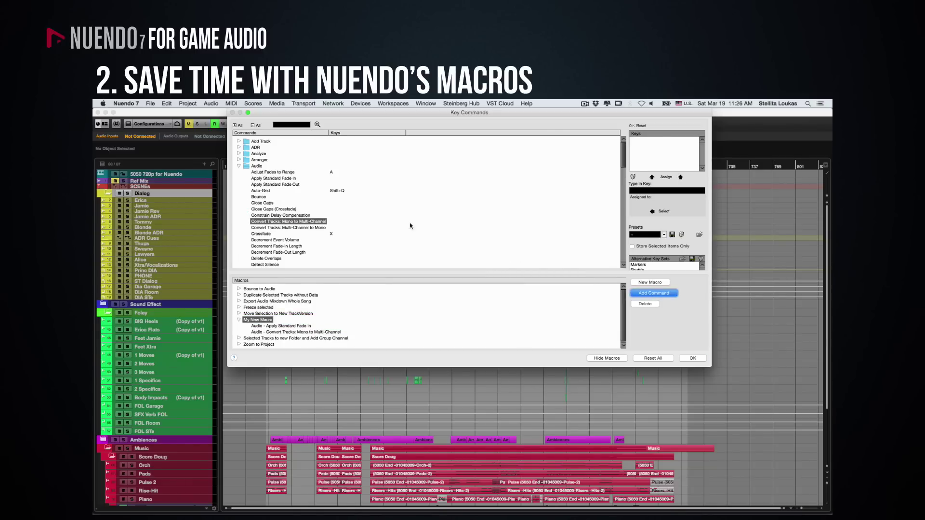
- Locate and select My New Macro under the Macro commands category
click(239, 166)
scroll(305, 216, down, 5)
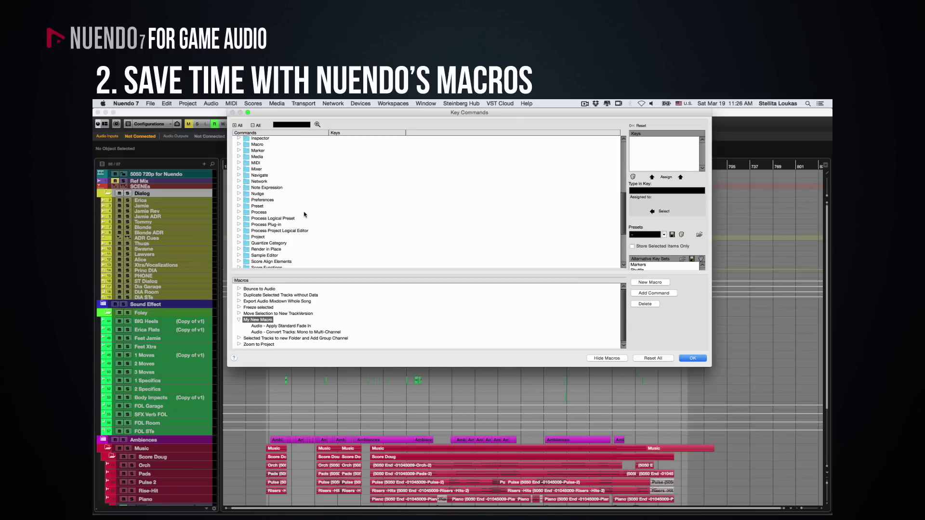
click(238, 148)
click(269, 182)
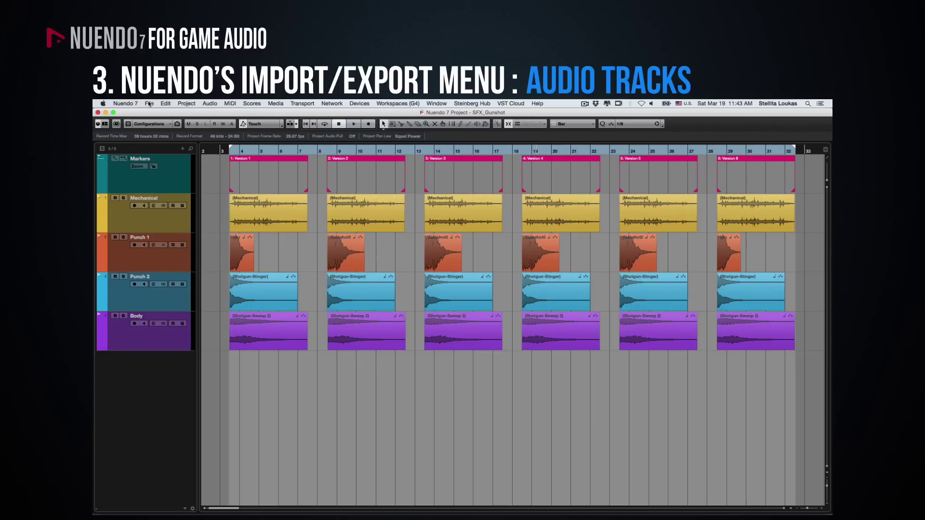
- Import audio tracks from the SFX_Weapons.npr project via File > Import
click(149, 103)
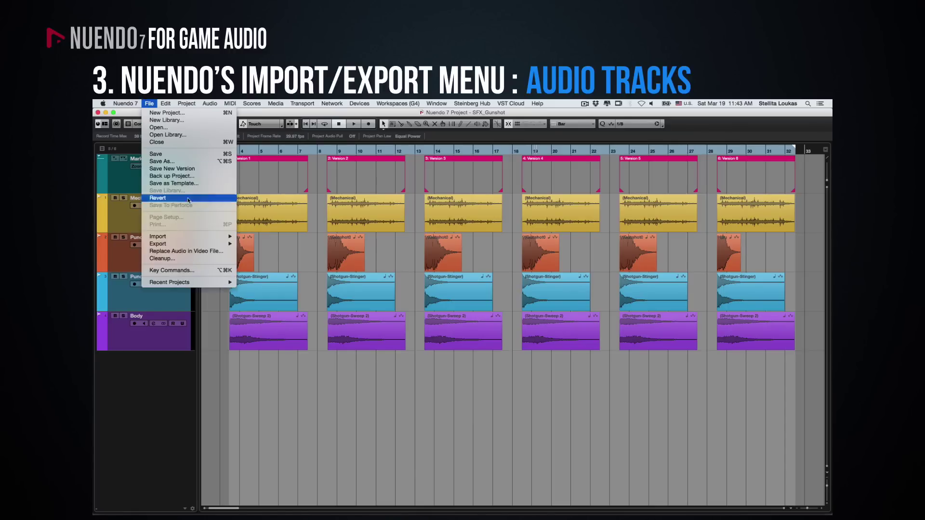
mouse_move(201, 235)
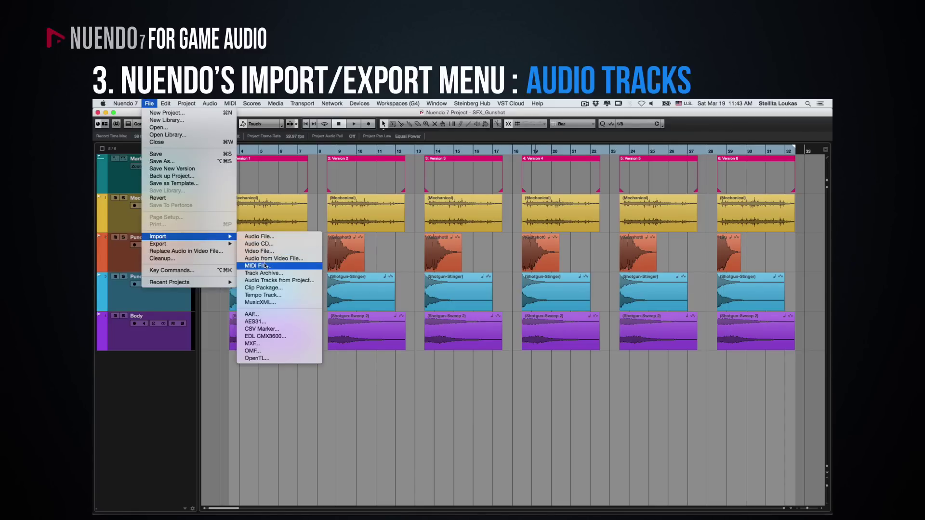
click(265, 280)
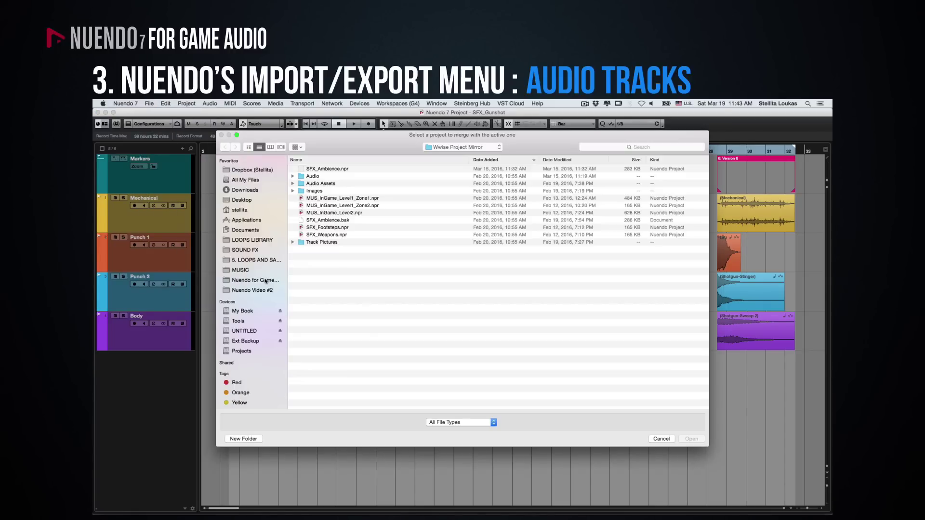
click(338, 235)
key(Return)
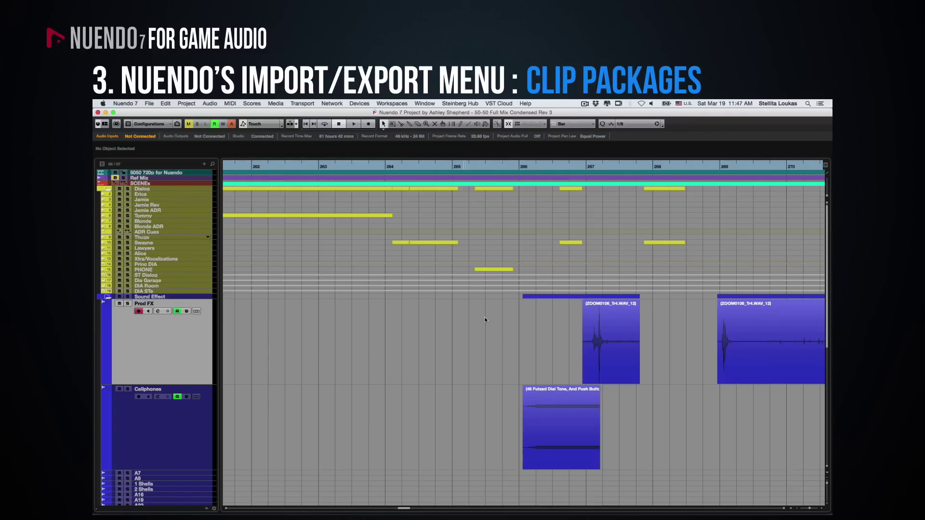
- Marquee-select the Prod FX and Cellphones clips and export them as a clip package
drag(485, 320, 600, 434)
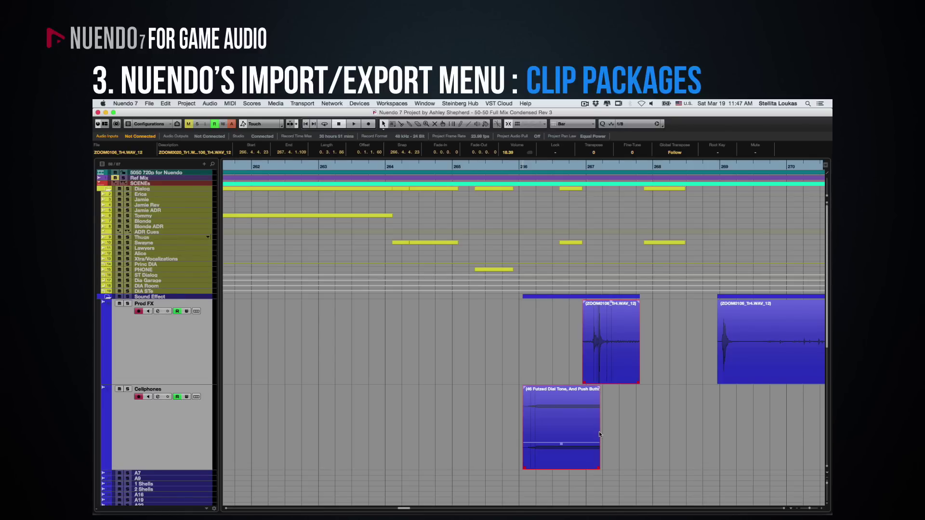
click(147, 104)
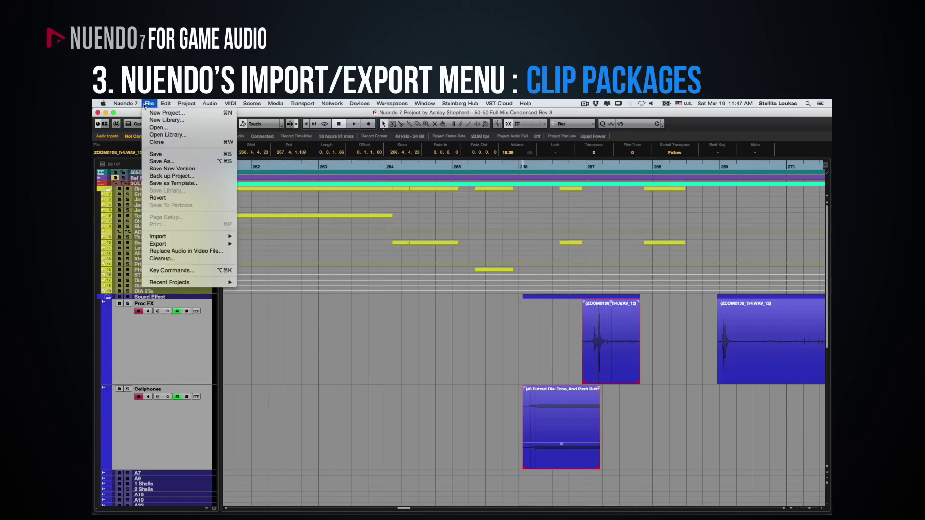
mouse_move(168, 245)
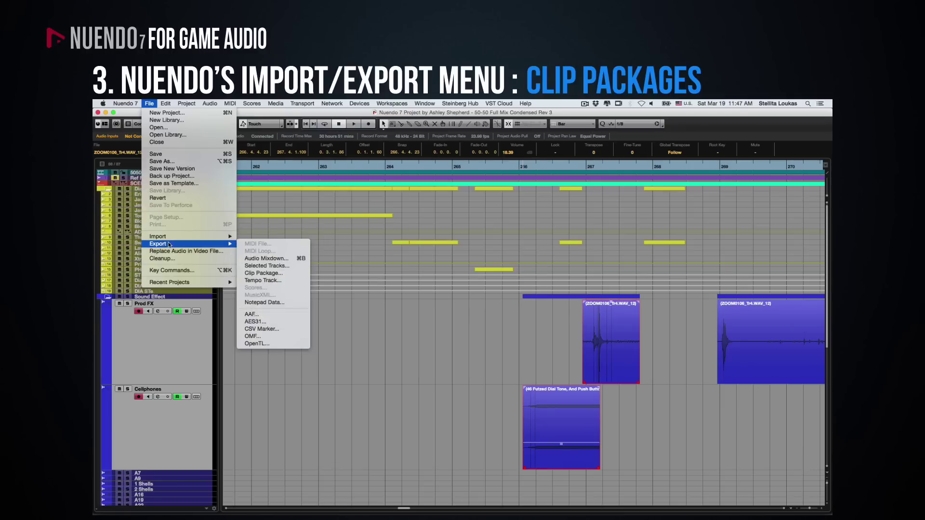
click(273, 275)
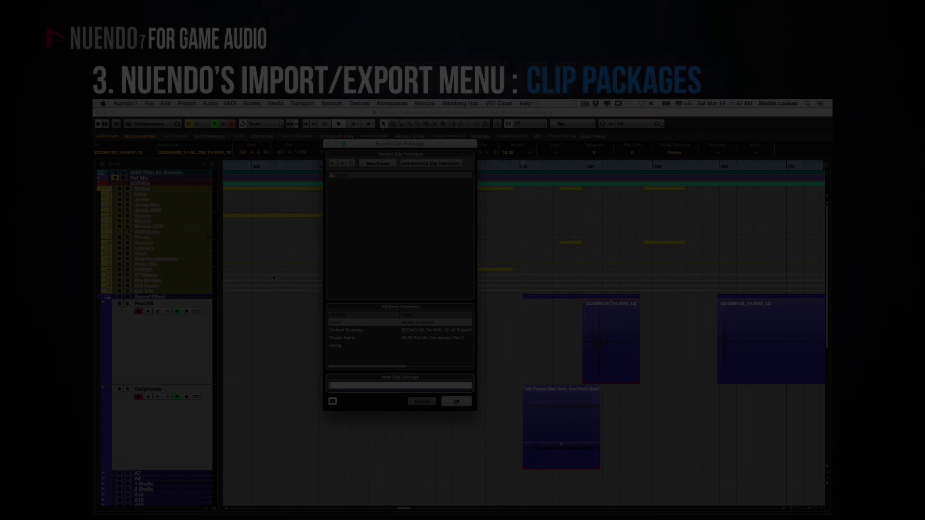